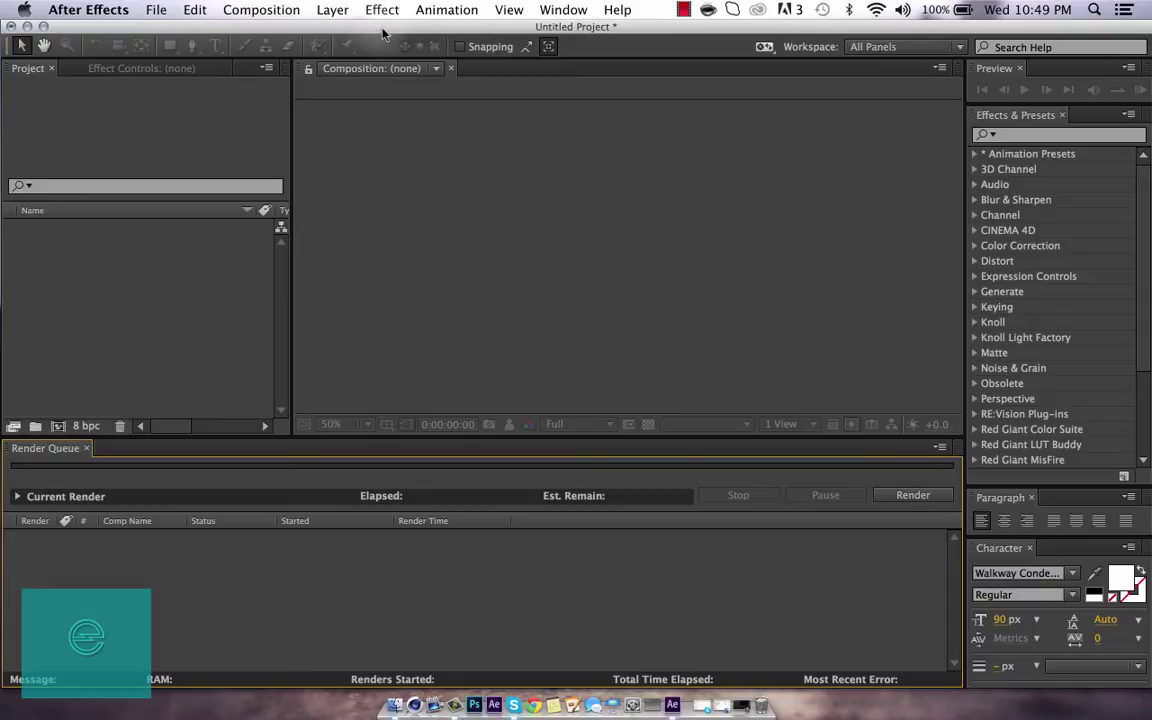
# Drag good.MOV from the desktop into the Project panel, then restore the window position.
pyautogui.moveTo(383, 33); pyautogui.dragTo(476, 33)
pyautogui.moveTo(56, 512); pyautogui.dragTo(200, 250)
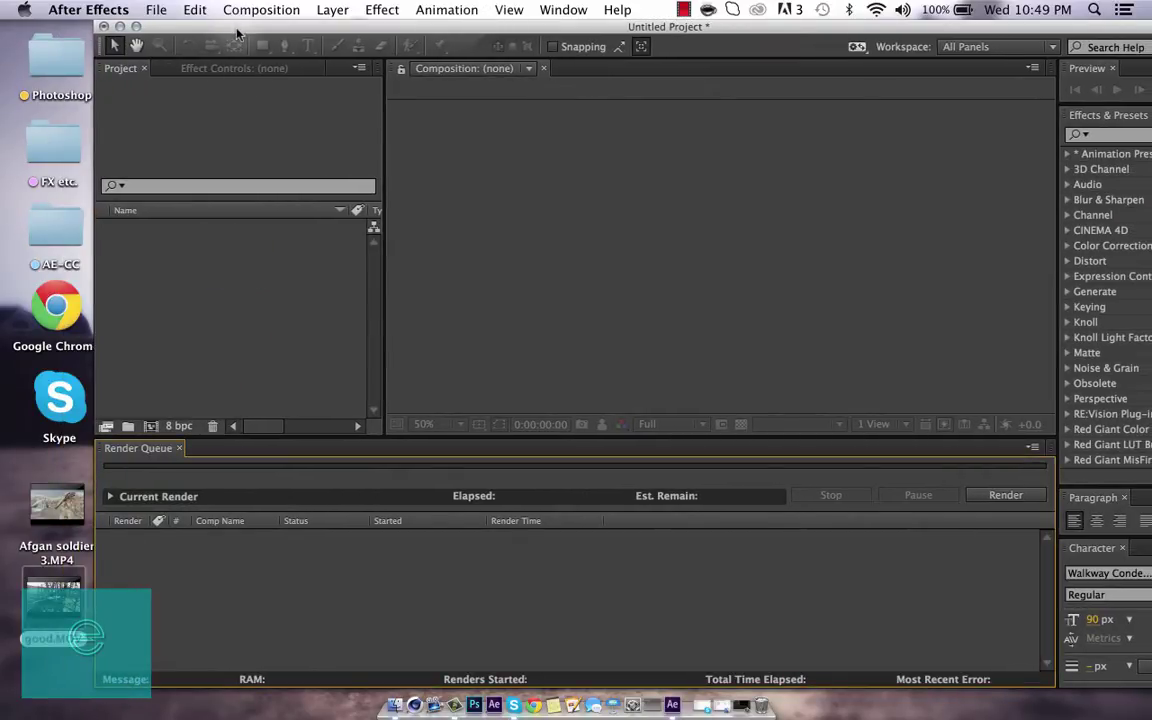
pyautogui.moveTo(55, 612); pyautogui.dragTo(200, 300)
pyautogui.moveTo(270, 33); pyautogui.dragTo(172, 20)
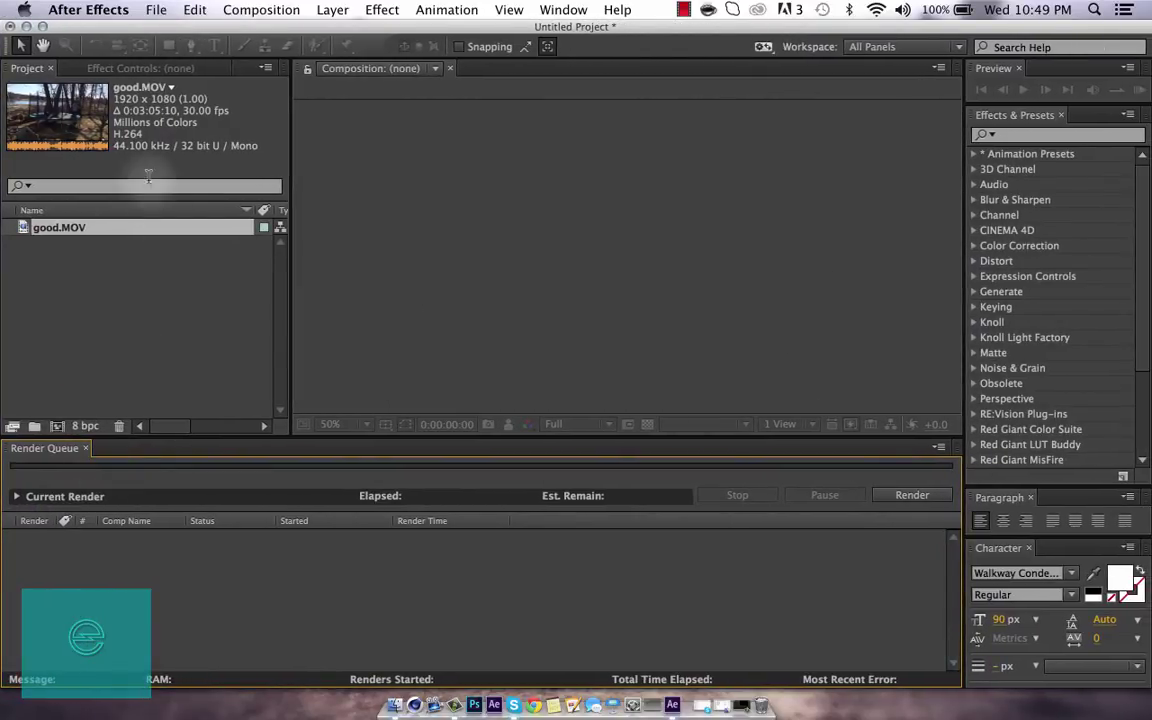
# Create the good composition from good.MOV and delete the footage before 0:28:02.
pyautogui.click(57, 427)
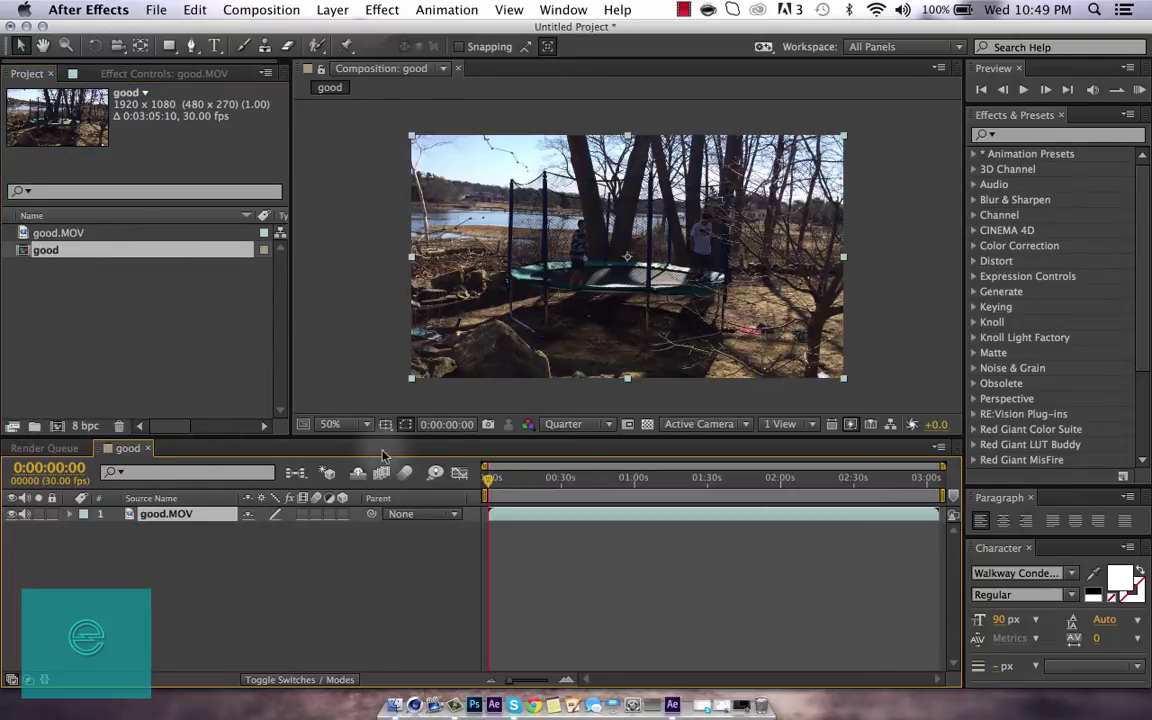
pyautogui.moveTo(488, 479); pyautogui.dragTo(558, 490)
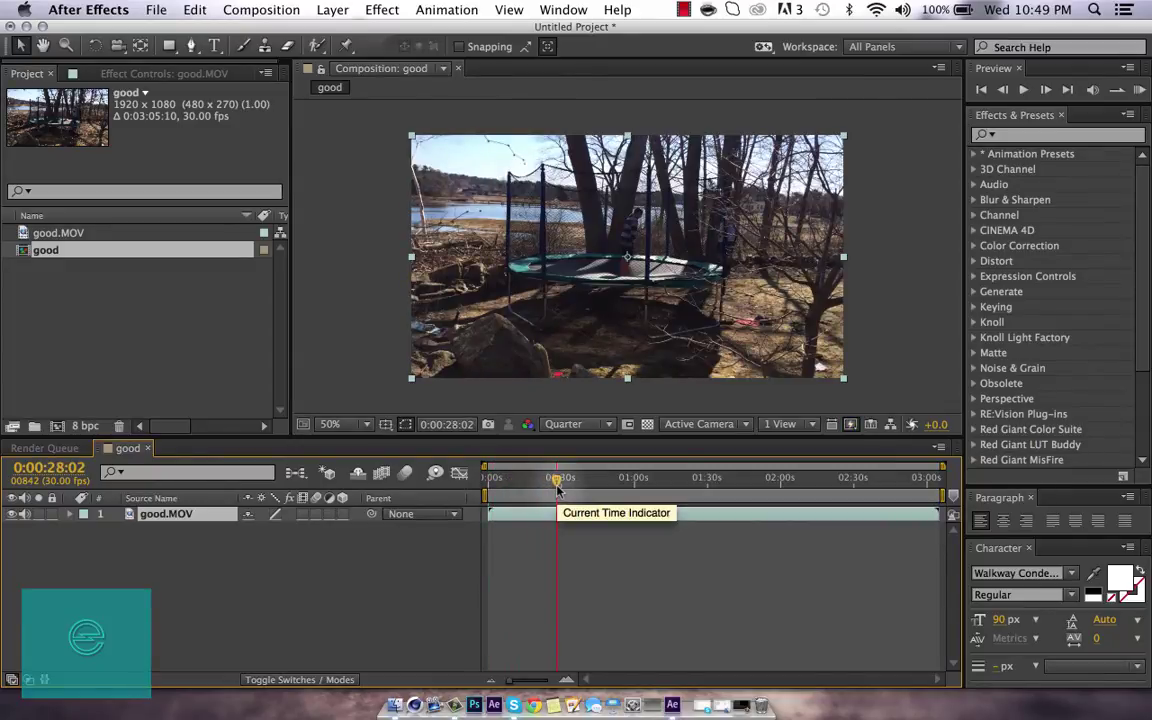
pyautogui.press('shift+super+d')
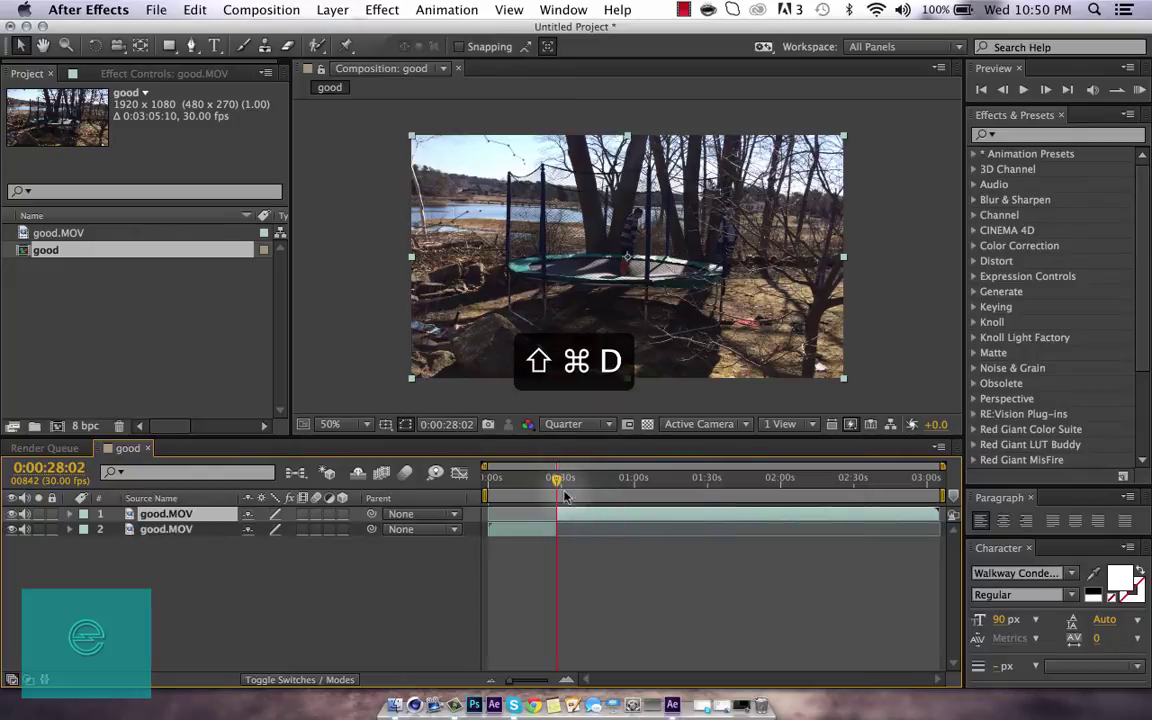
pyautogui.moveTo(560, 482); pyautogui.dragTo(575, 482)
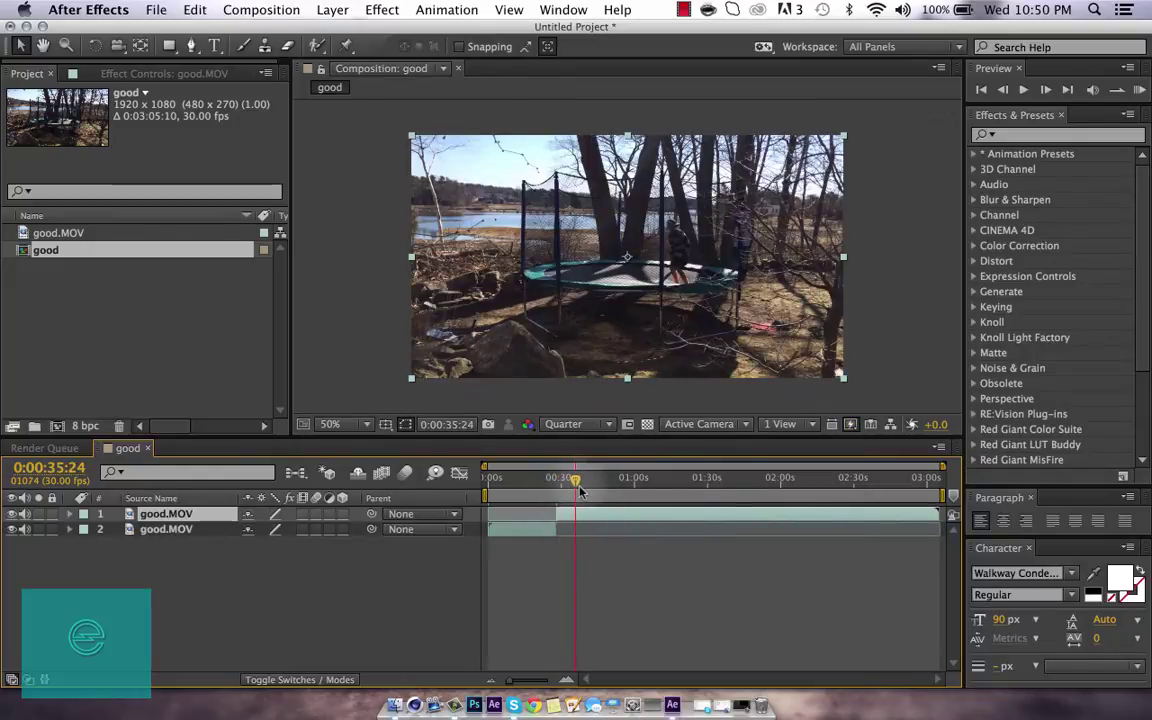
pyautogui.click(548, 529)
pyautogui.press('Delete')
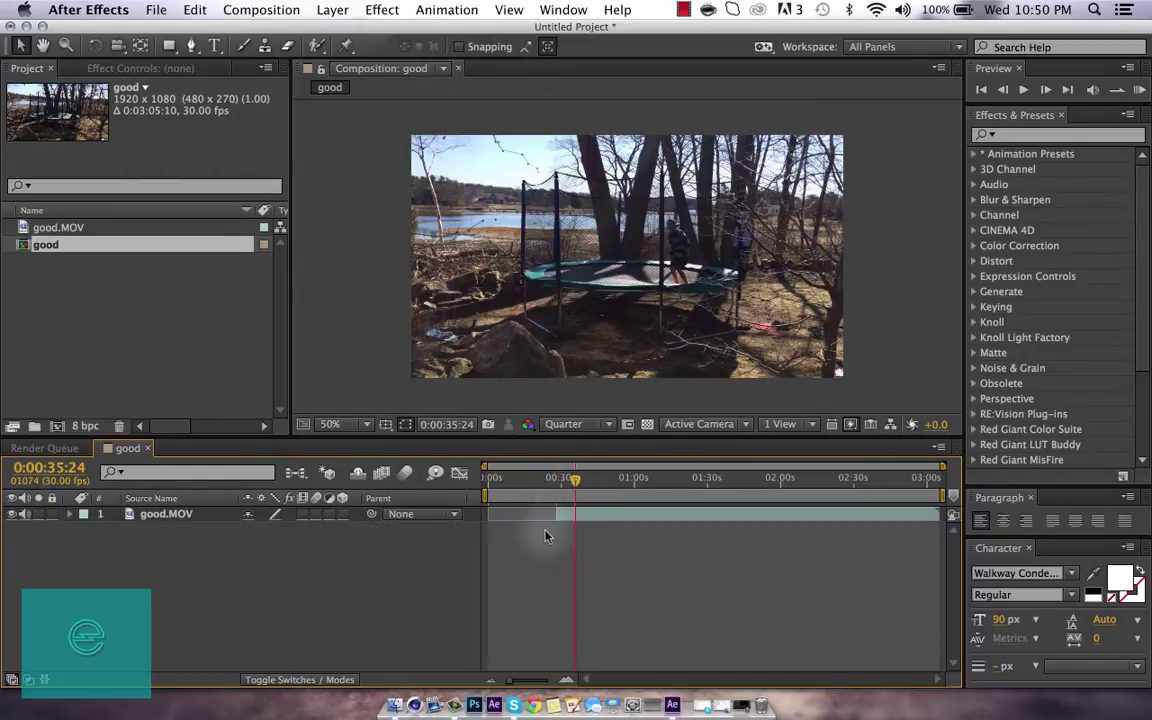
# Split the layer at 0:52:02 and delete the footage after it.
pyautogui.moveTo(575, 480); pyautogui.dragTo(614, 503)
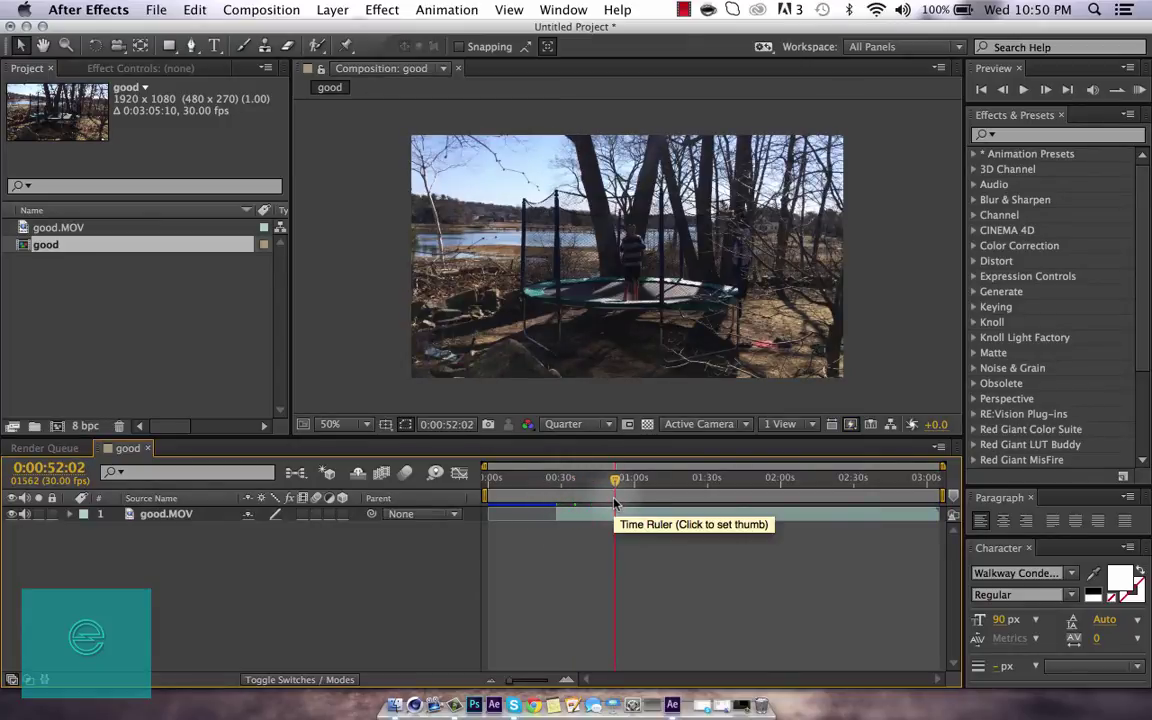
pyautogui.press('shift+super+d')
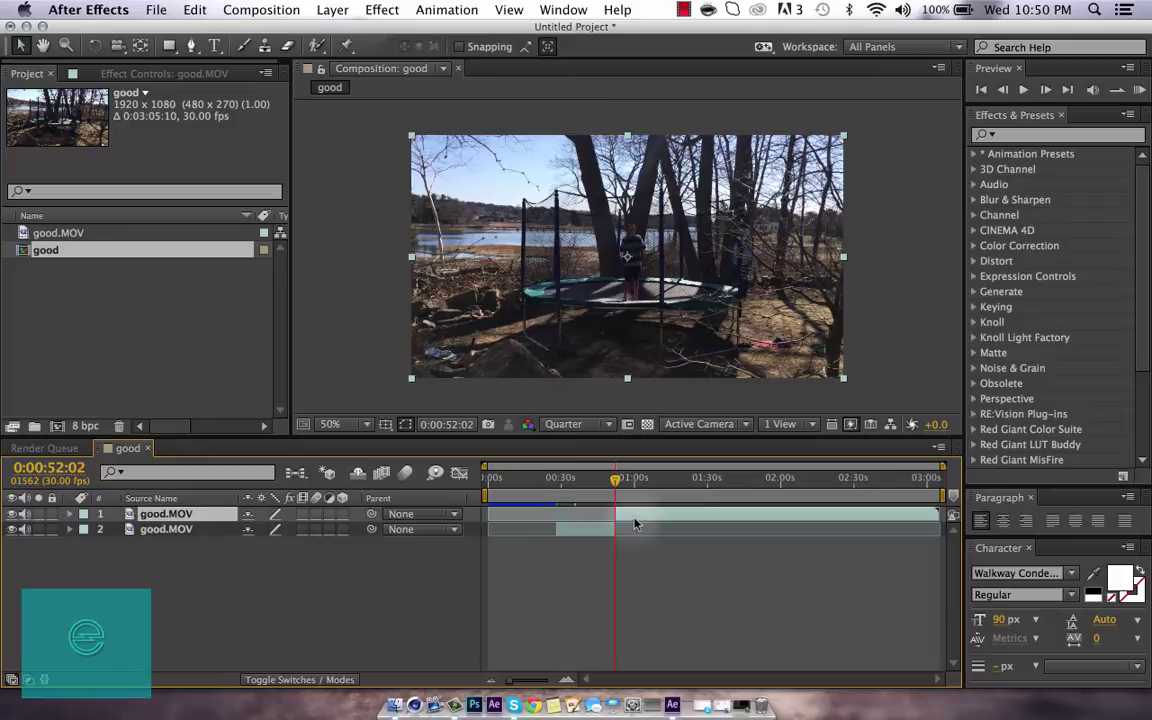
pyautogui.press('Delete')
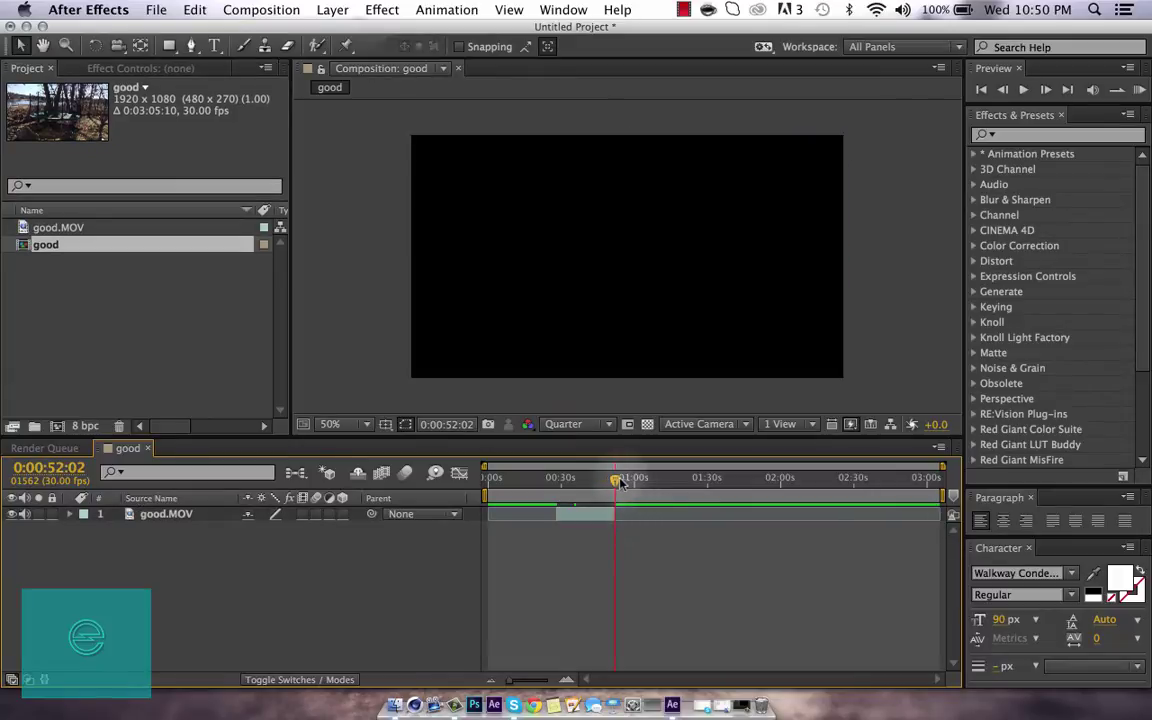
pyautogui.moveTo(605, 494); pyautogui.dragTo(561, 500)
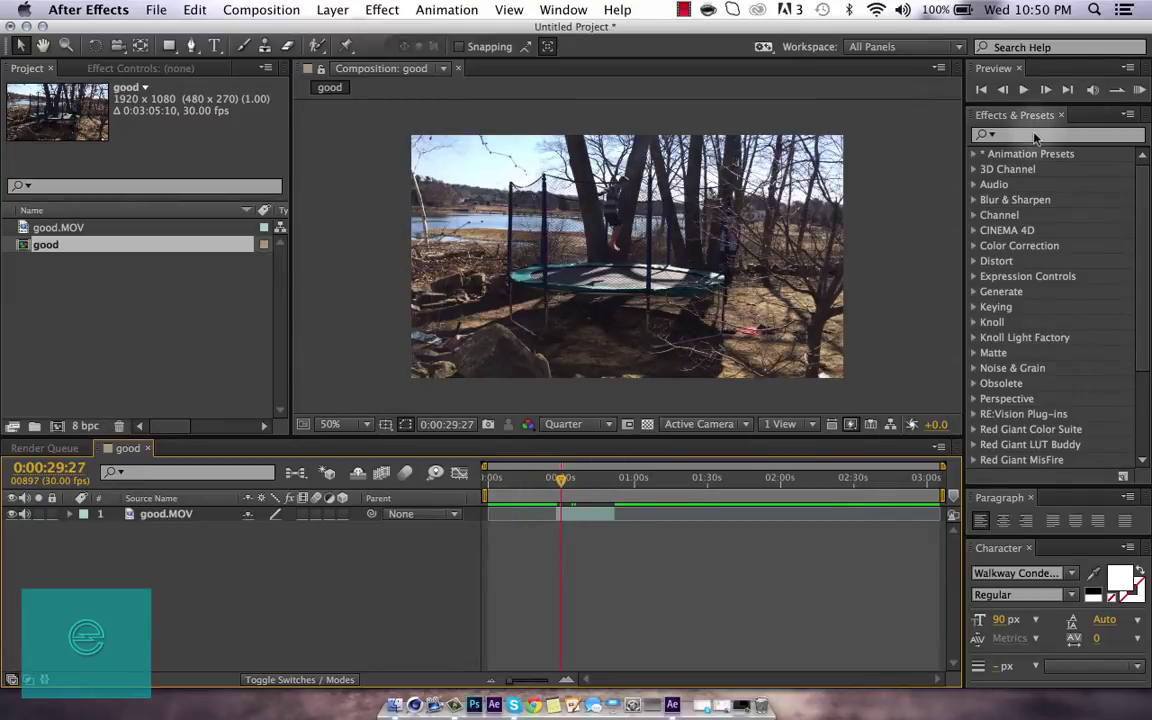
# Start searching Effects & Presets for the Timewarp effect.
pyautogui.click(898, 47)
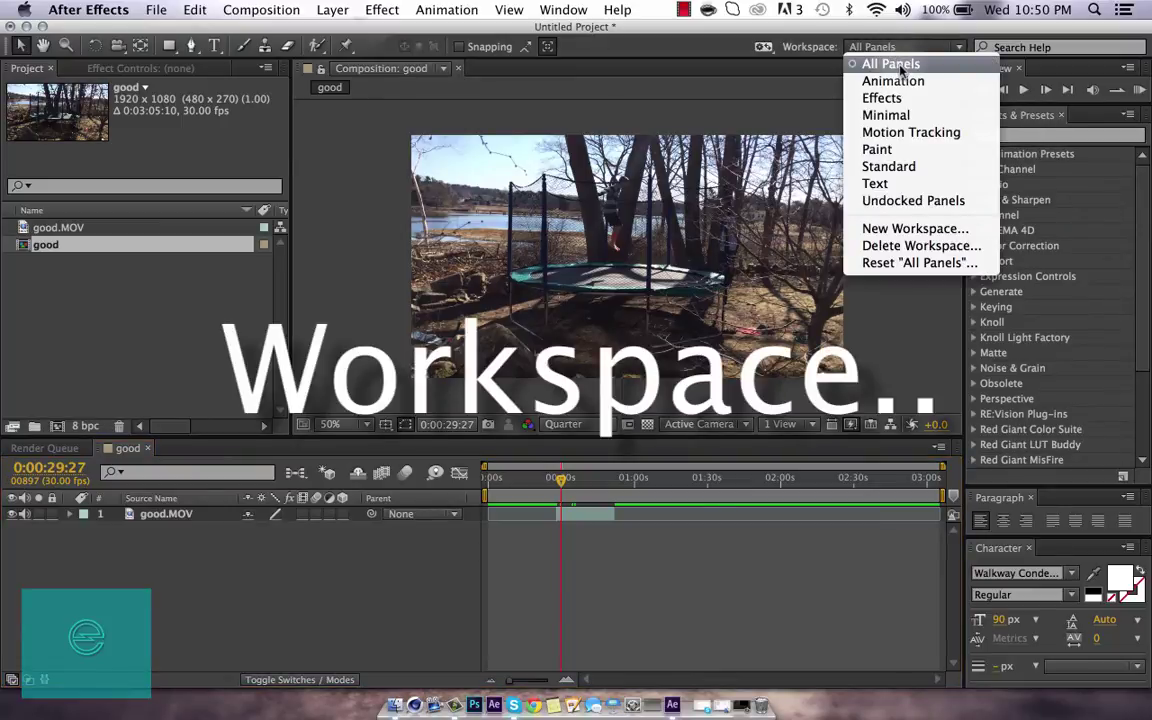
pyautogui.click(893, 65)
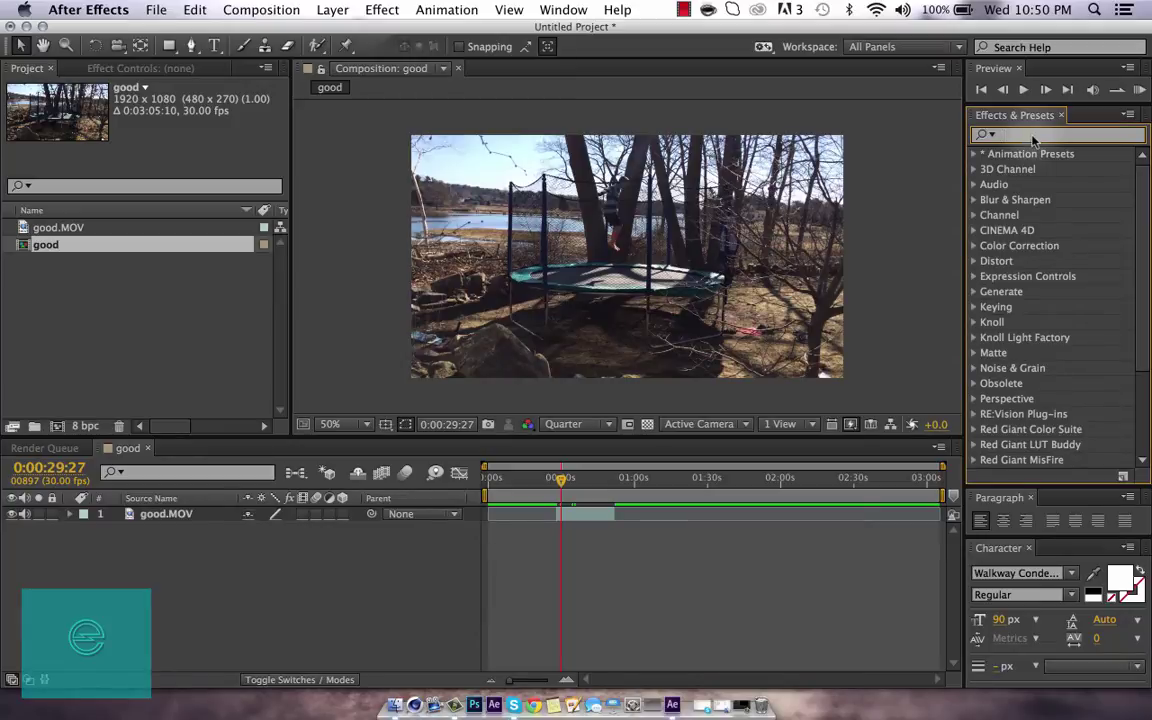
pyautogui.write('timwar')
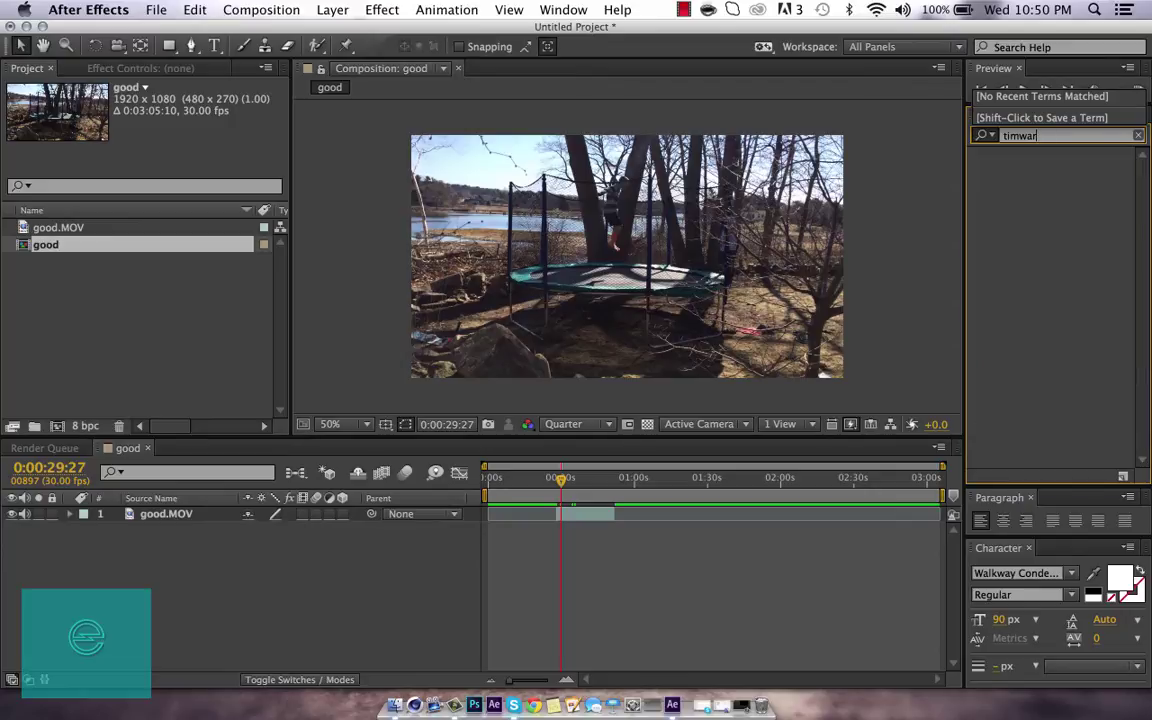
pyautogui.press('BackSpace')
pyautogui.press('BackSpace')
pyautogui.press('BackSpace')
# Apply Timewarp from the search results to good.MOV and set its Speed to 100.
pyautogui.write('mewarp')
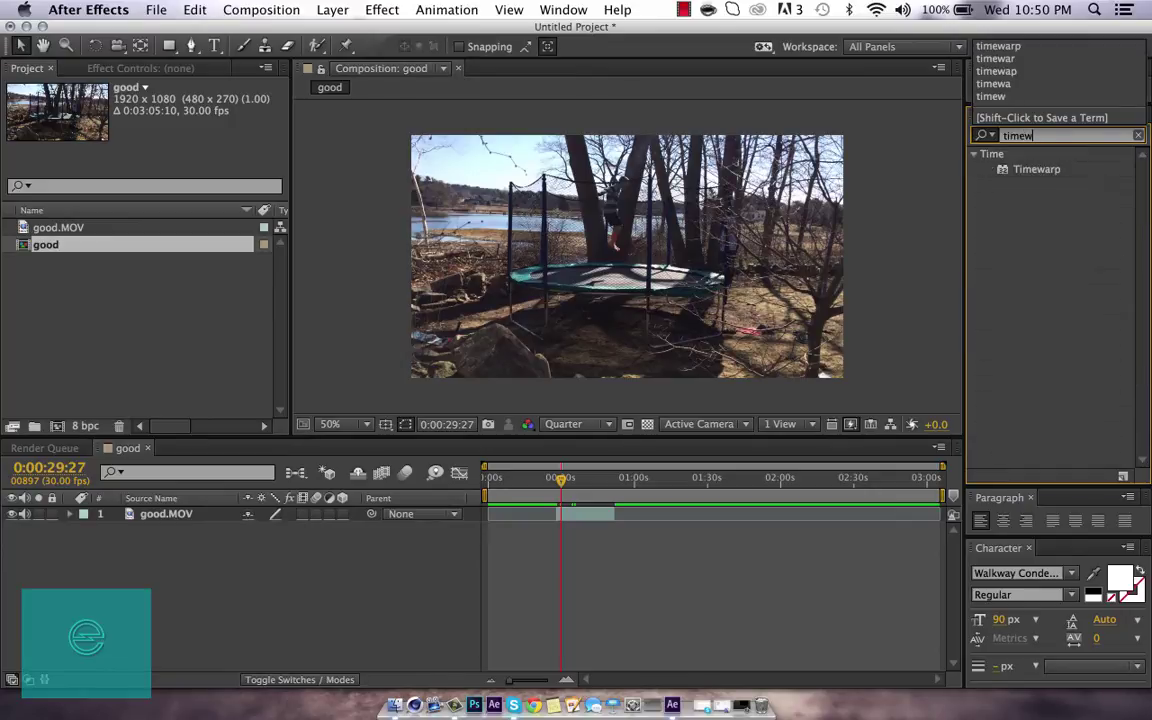
pyautogui.click(1040, 170)
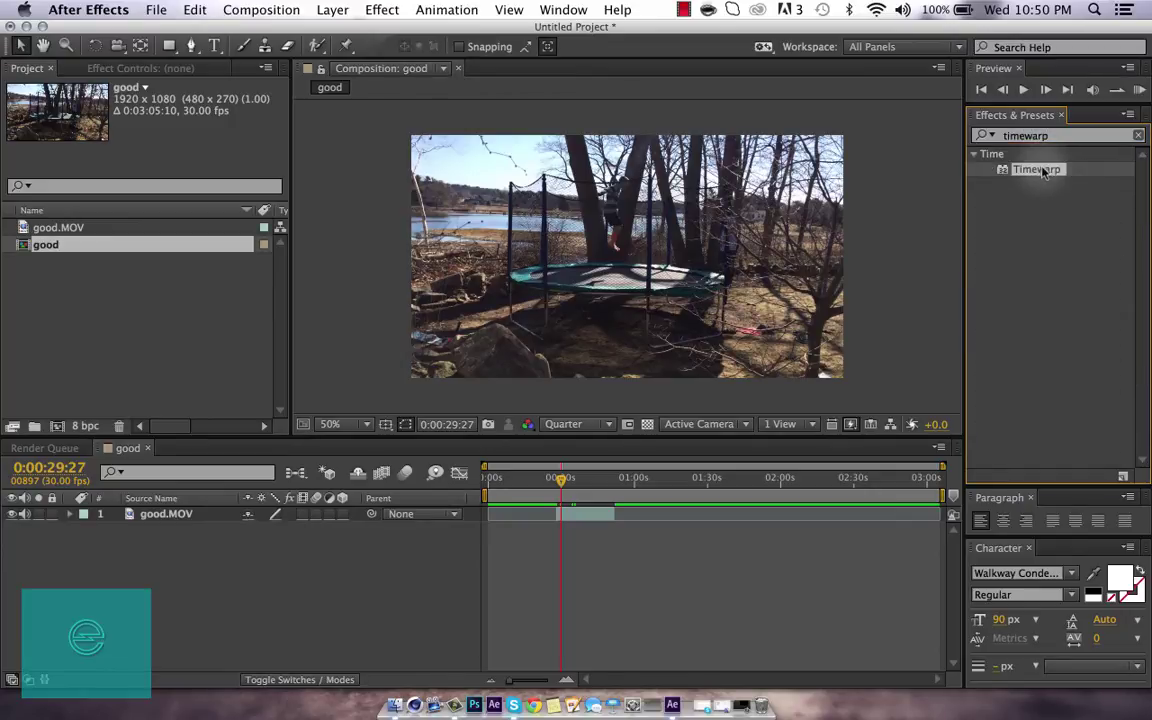
pyautogui.moveTo(1035, 172); pyautogui.dragTo(165, 514)
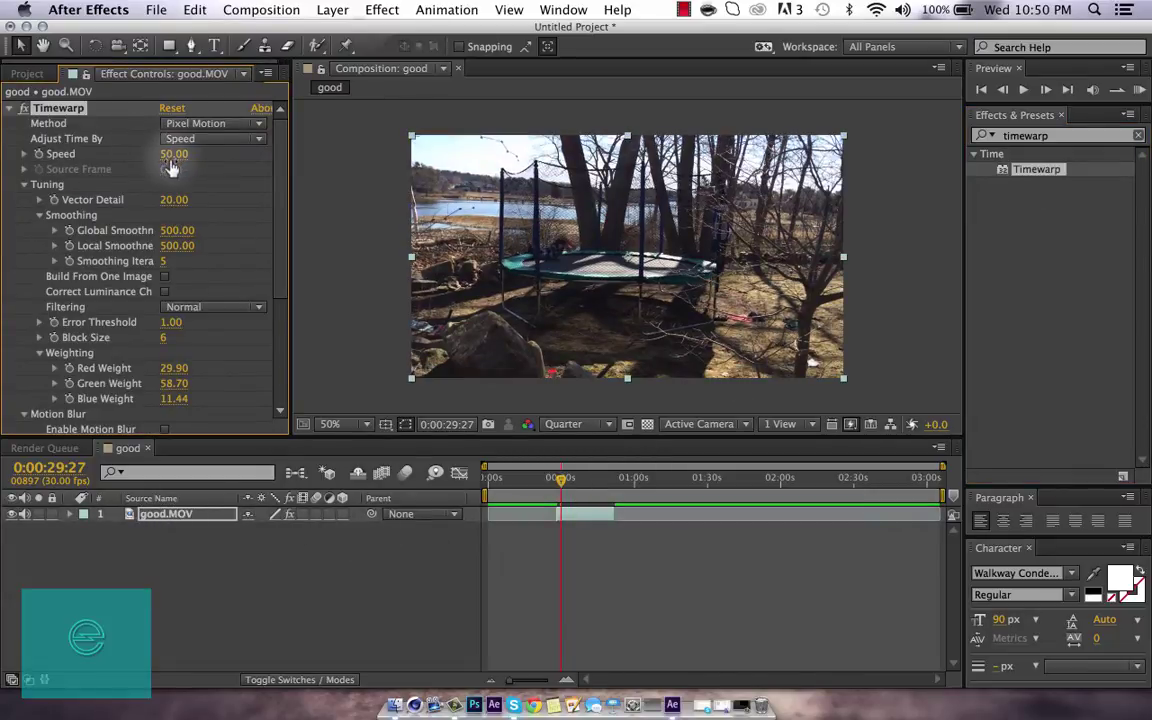
pyautogui.click(172, 155)
pyautogui.write('40')
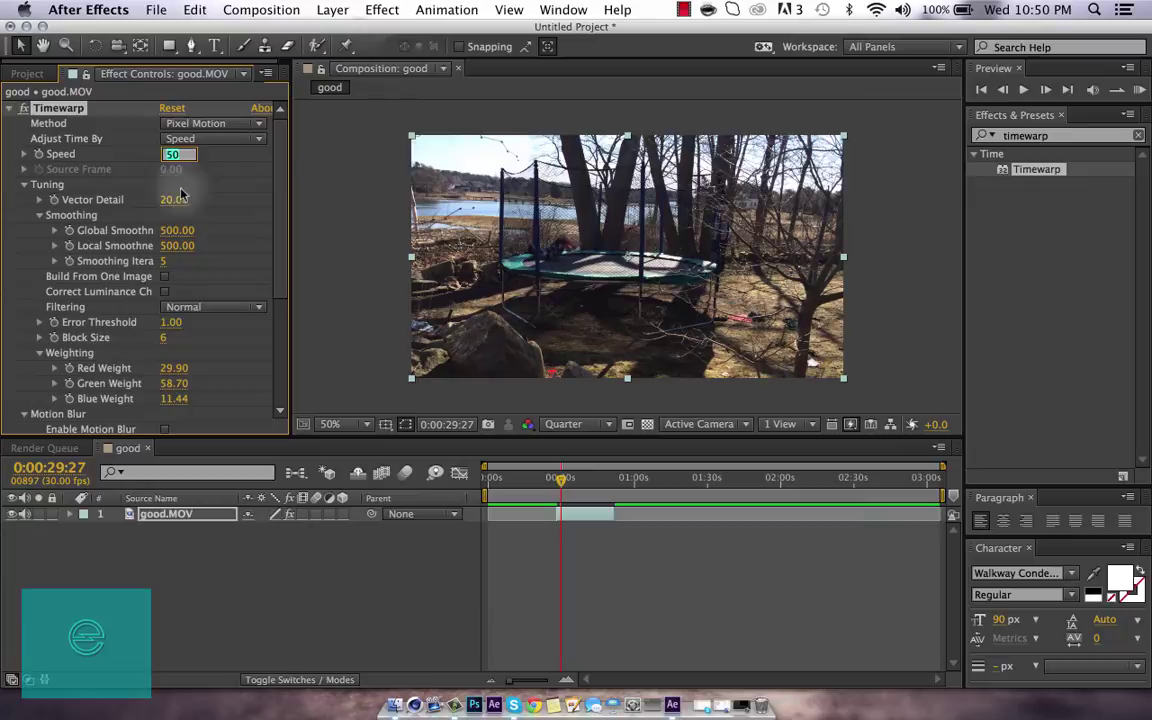
pyautogui.write('100')
pyautogui.press('Return')
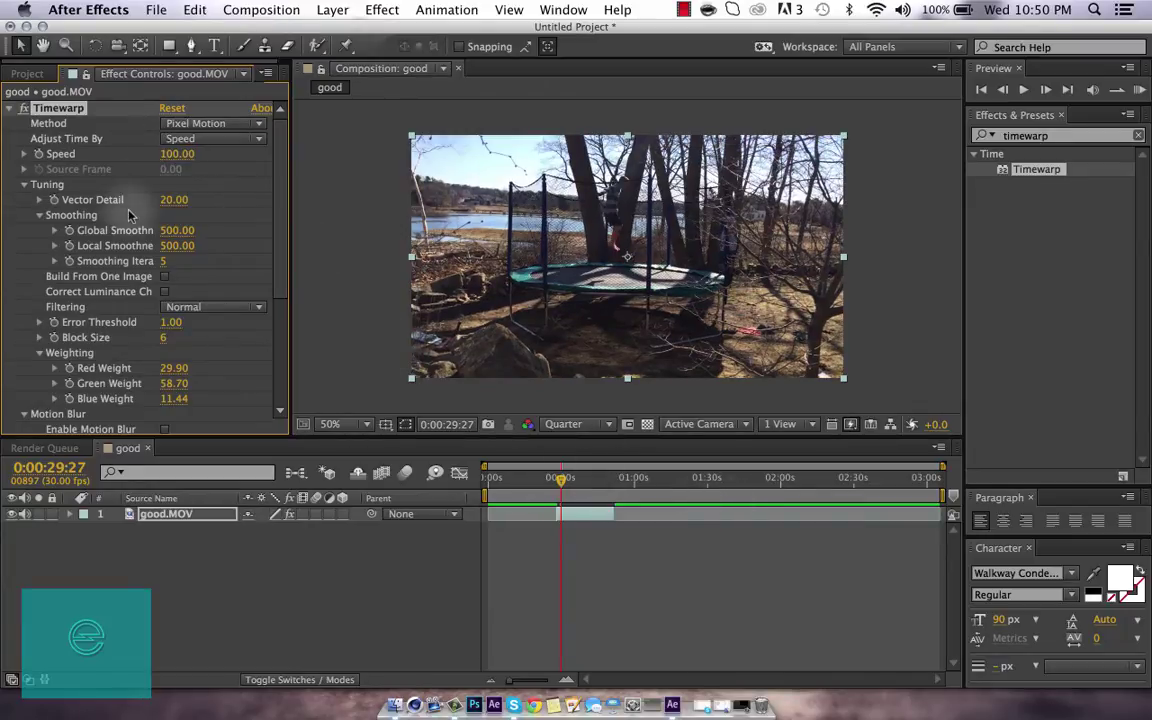
# Slide the good.MOV layer so the trimmed clip starts at 0:00.
pyautogui.click(489, 477)
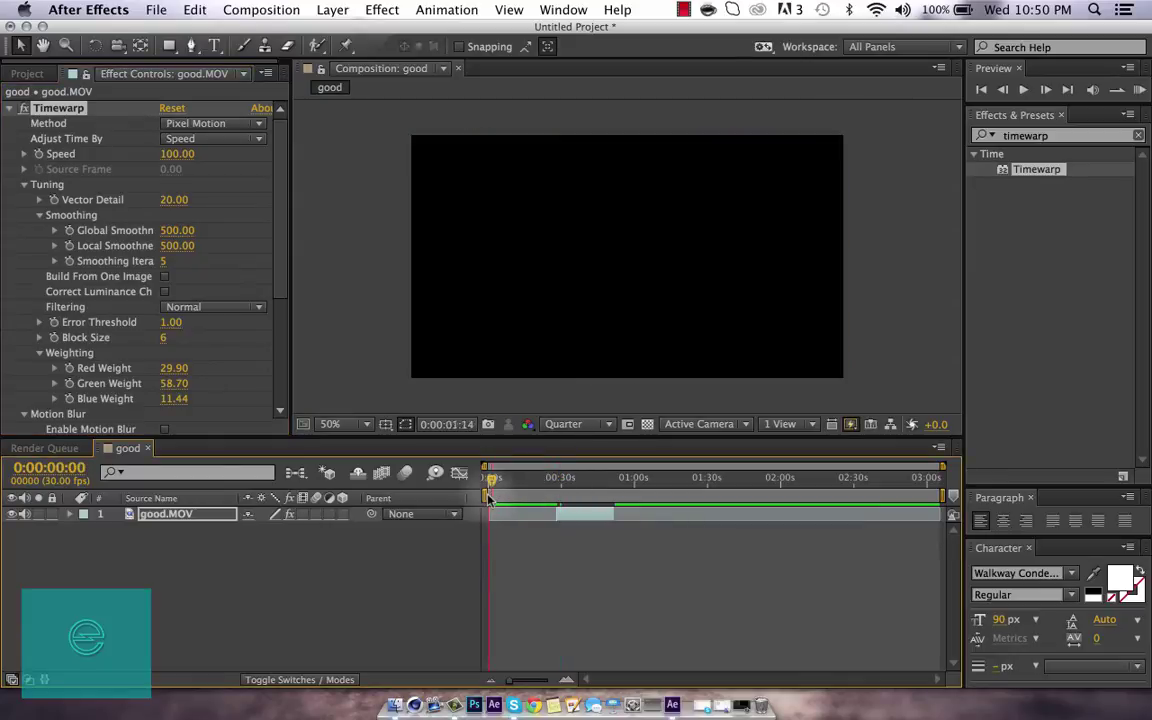
pyautogui.moveTo(548, 521); pyautogui.dragTo(505, 523)
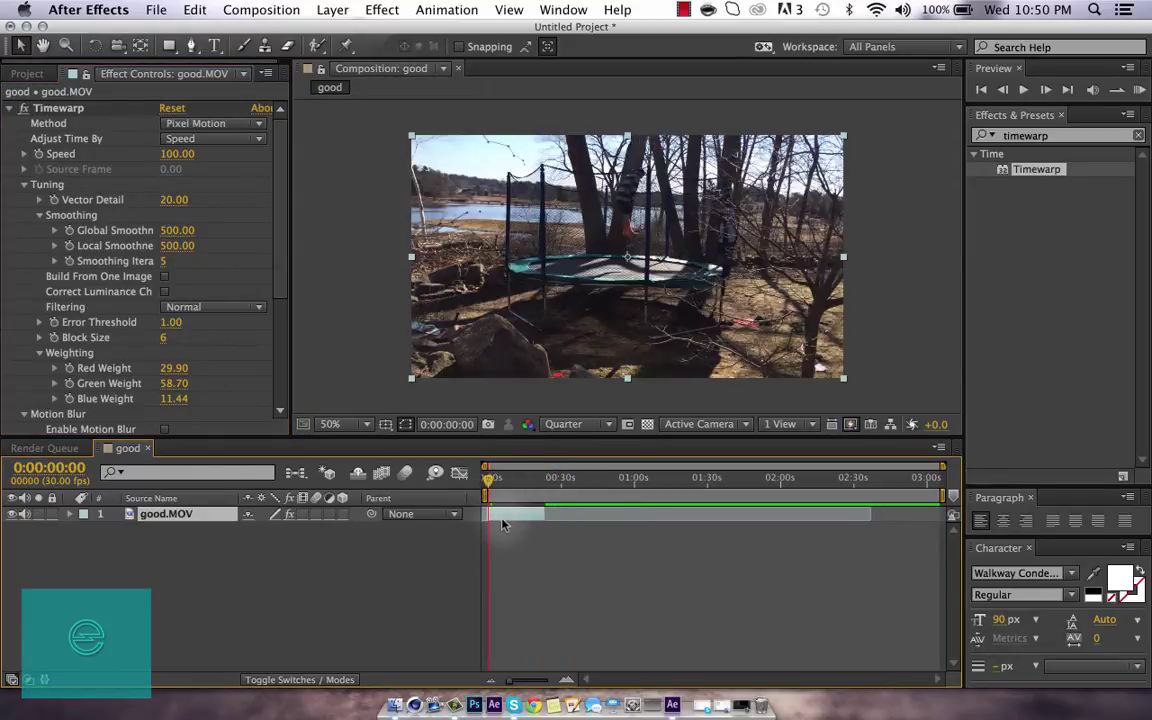
pyautogui.moveTo(509, 524); pyautogui.dragTo(514, 517)
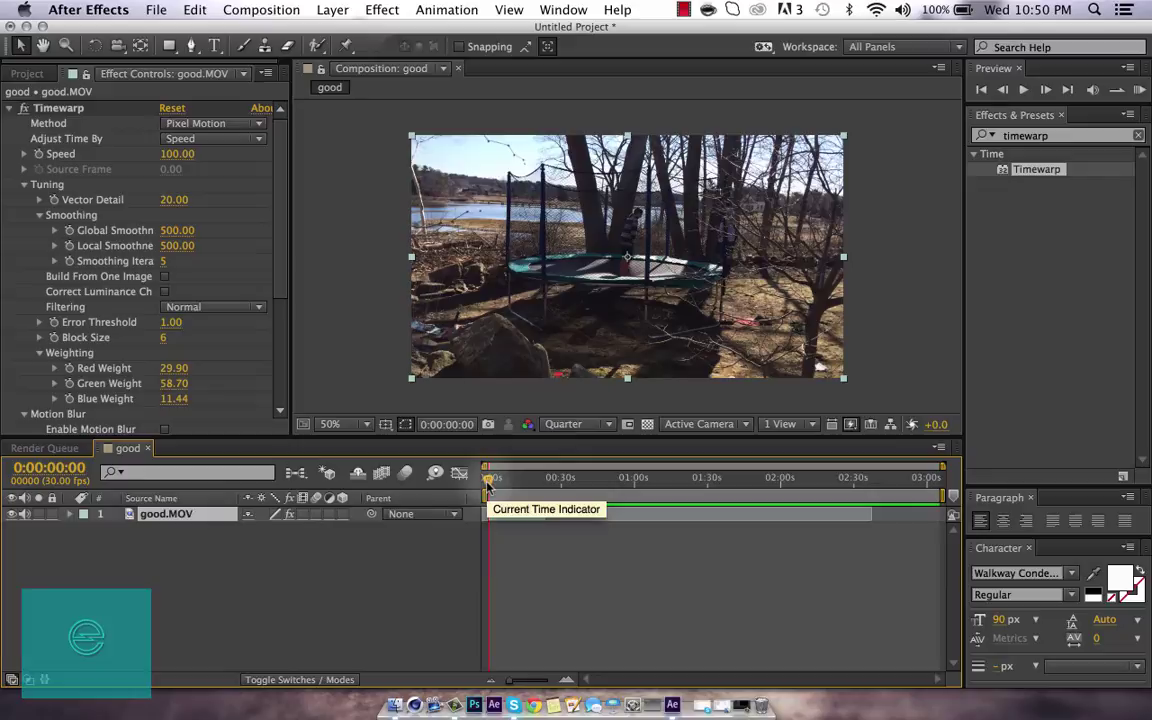
# Scrub to near 4 seconds, then step back frame by frame to 0:00:03:28.
pyautogui.moveTo(487, 481); pyautogui.dragTo(503, 483)
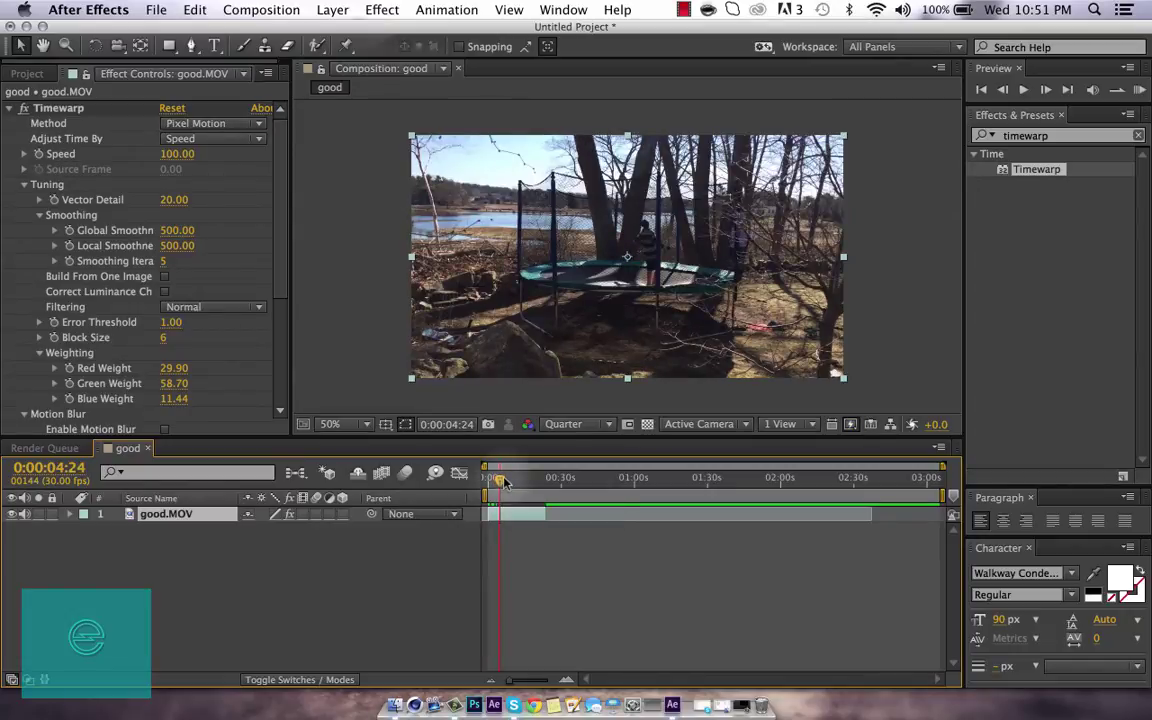
pyautogui.moveTo(503, 483); pyautogui.dragTo(497, 483)
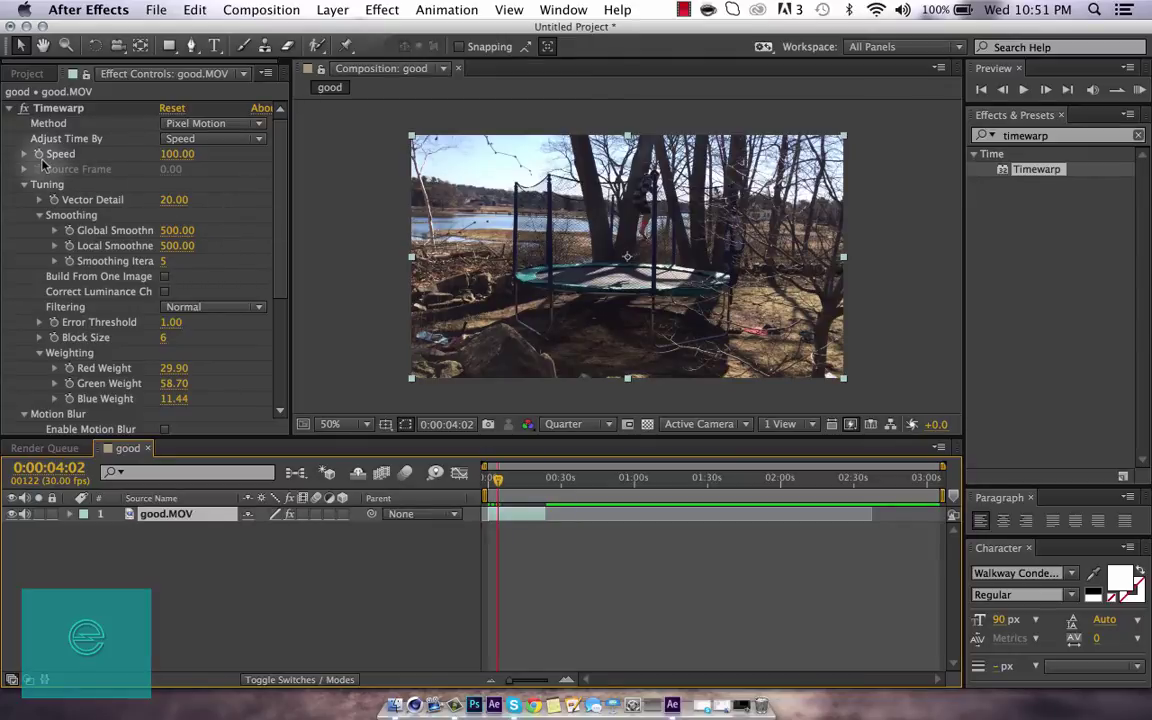
pyautogui.click(1002, 90)
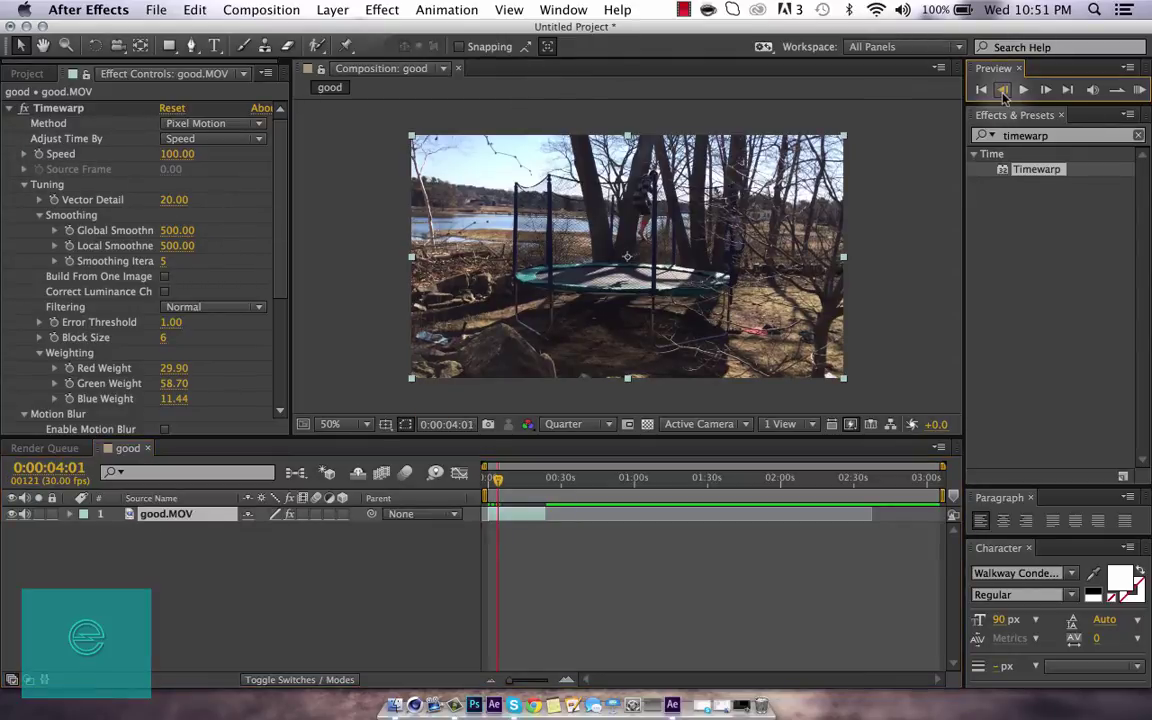
pyautogui.click(1002, 90)
pyautogui.click(1002, 90)
pyautogui.click(1002, 90)
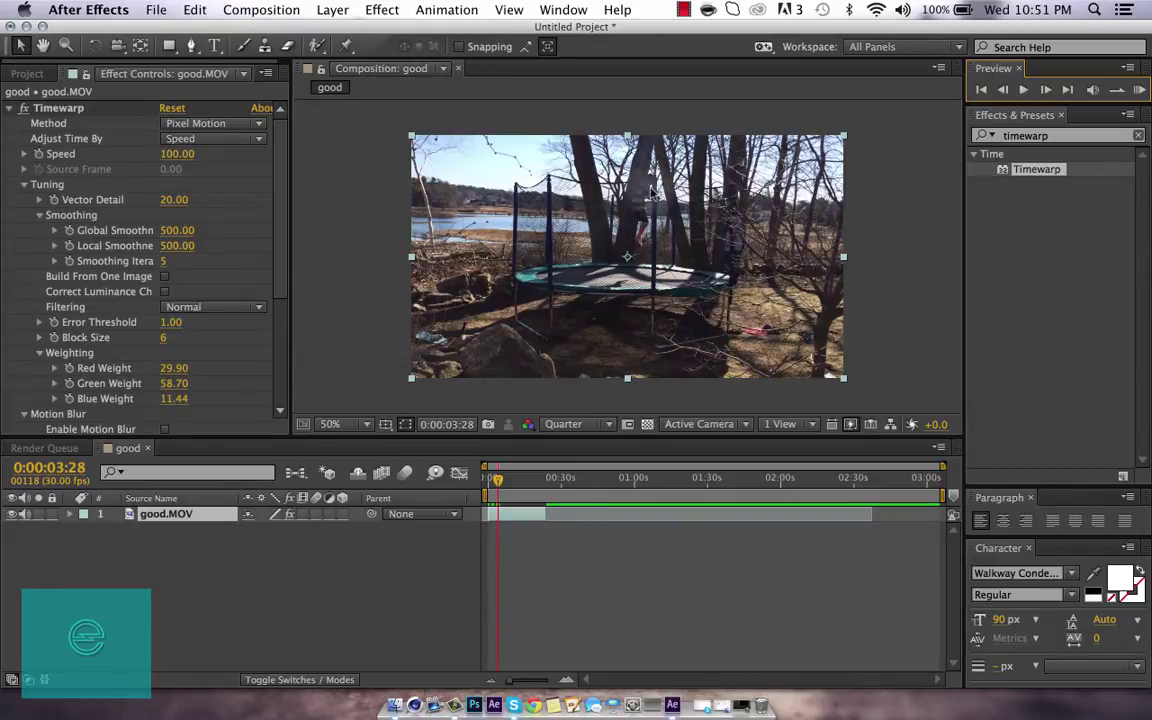
# Keyframe Timewarp Speed at 100 on 0:00:03:28 and 1 on 0:00:03:29.
pyautogui.click(39, 157)
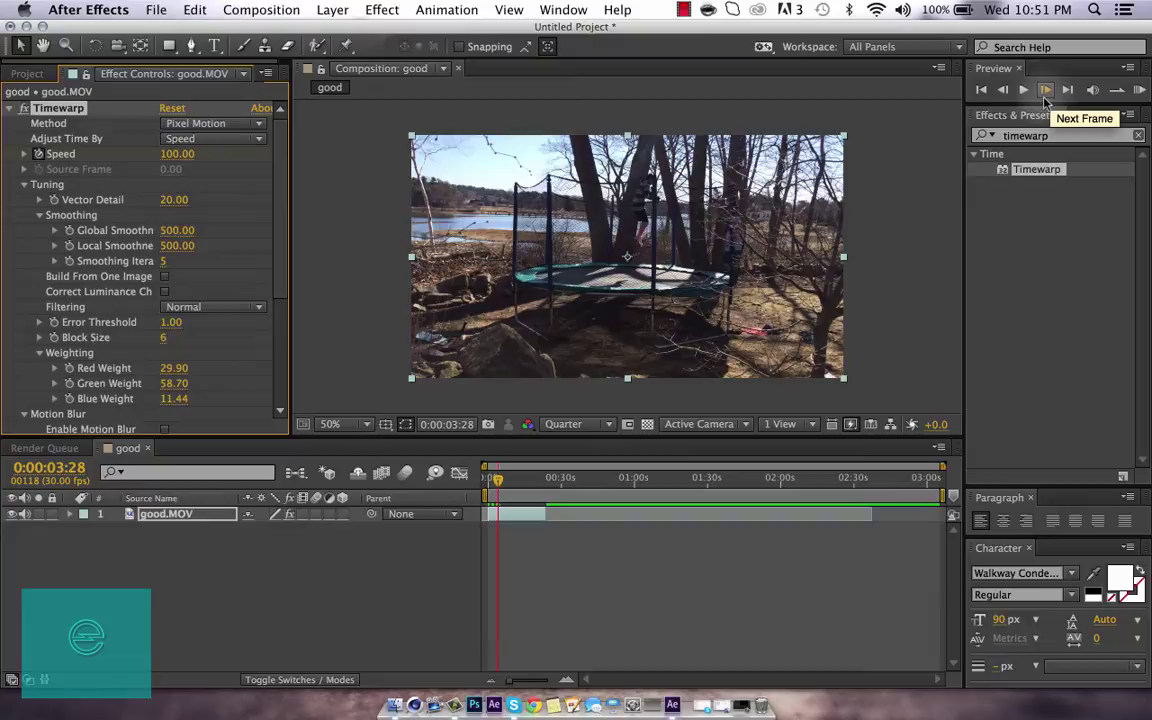
pyautogui.click(1045, 92)
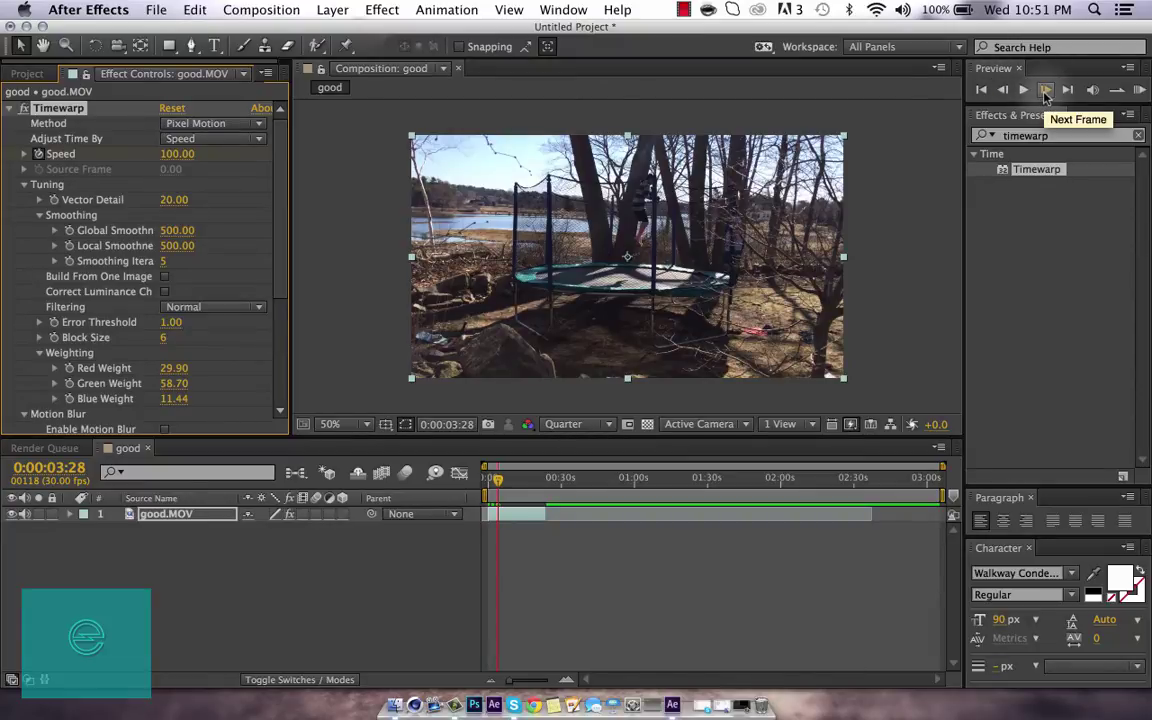
pyautogui.click(1045, 92)
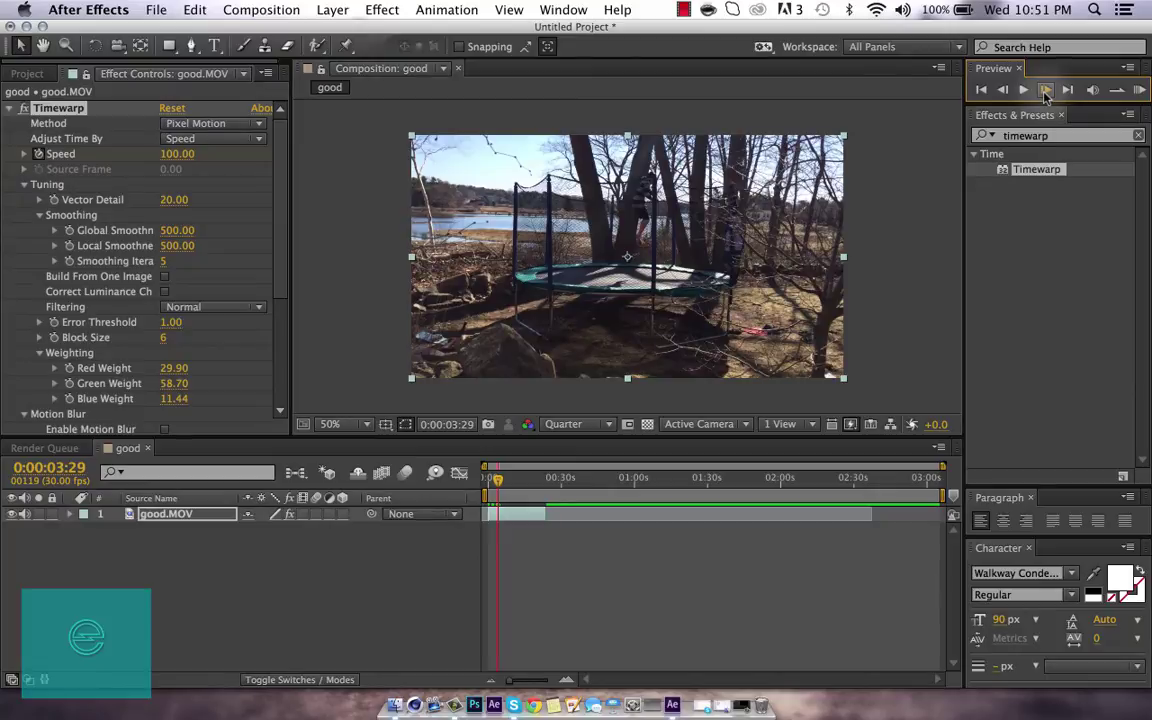
pyautogui.click(184, 156)
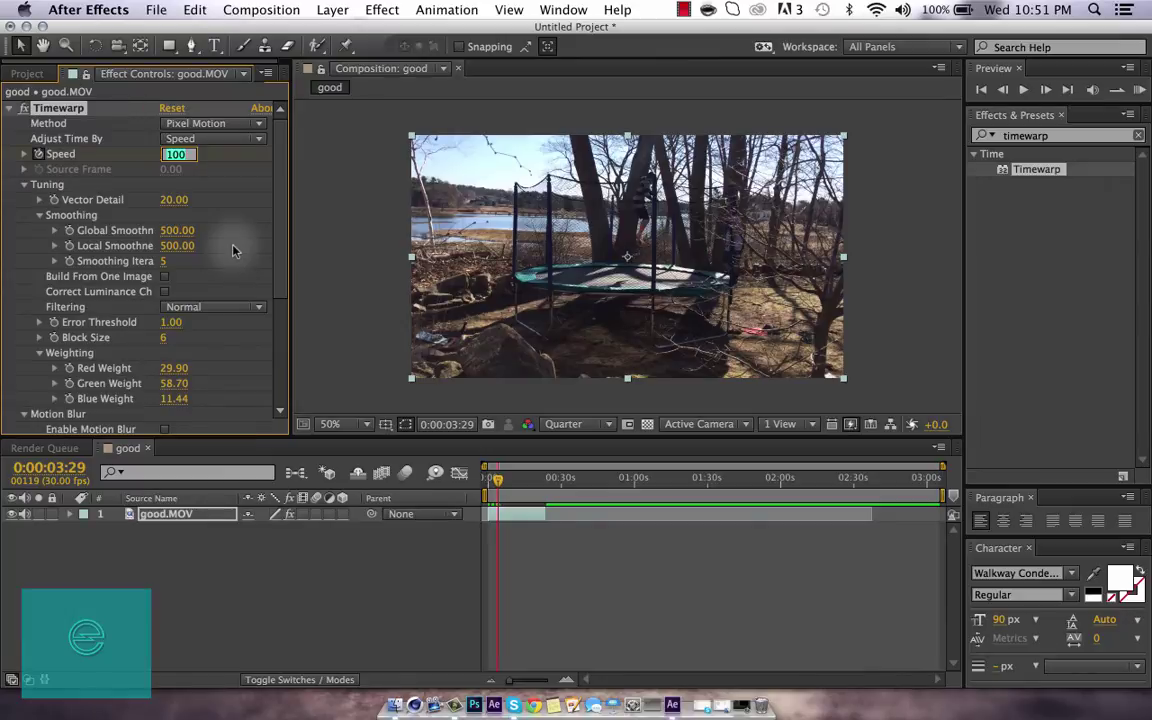
pyautogui.write('1')
pyautogui.press('Return')
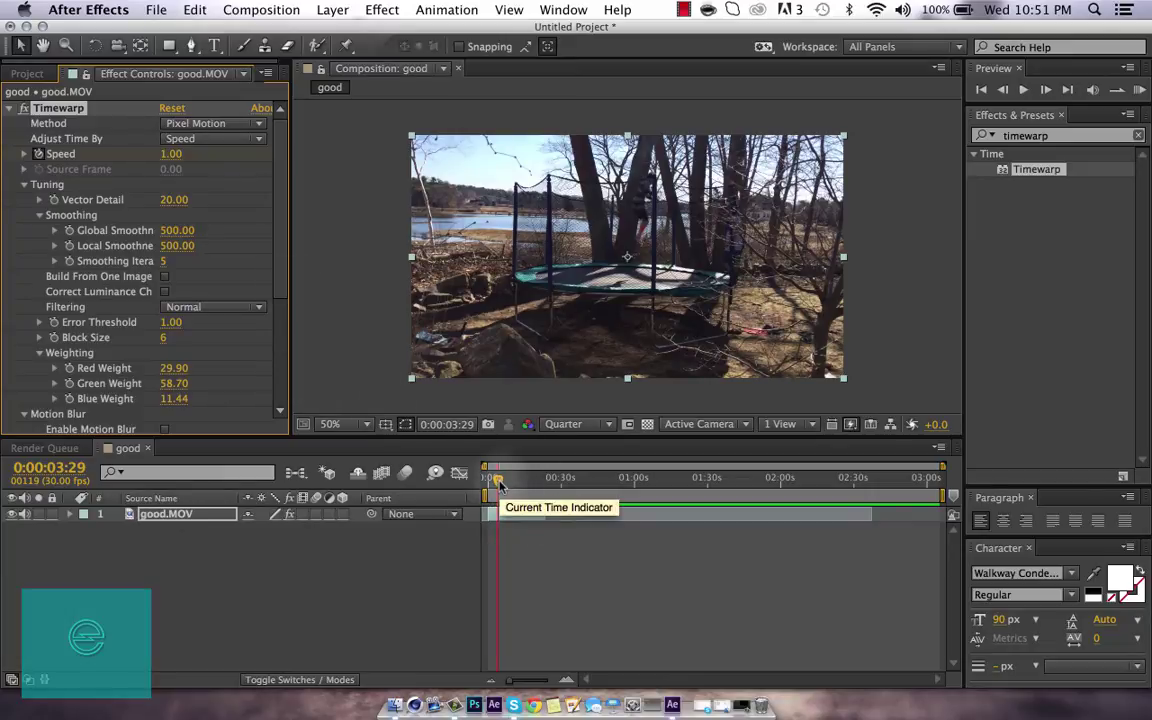
# Run a RAM Preview of the composition to check the mid-air slow motion.
pyautogui.moveTo(499, 483)
pyautogui.mouseDown()
pyautogui.moveTo(533, 502)
pyautogui.moveTo(547, 488)
pyautogui.moveTo(487, 500)
pyautogui.mouseUp()
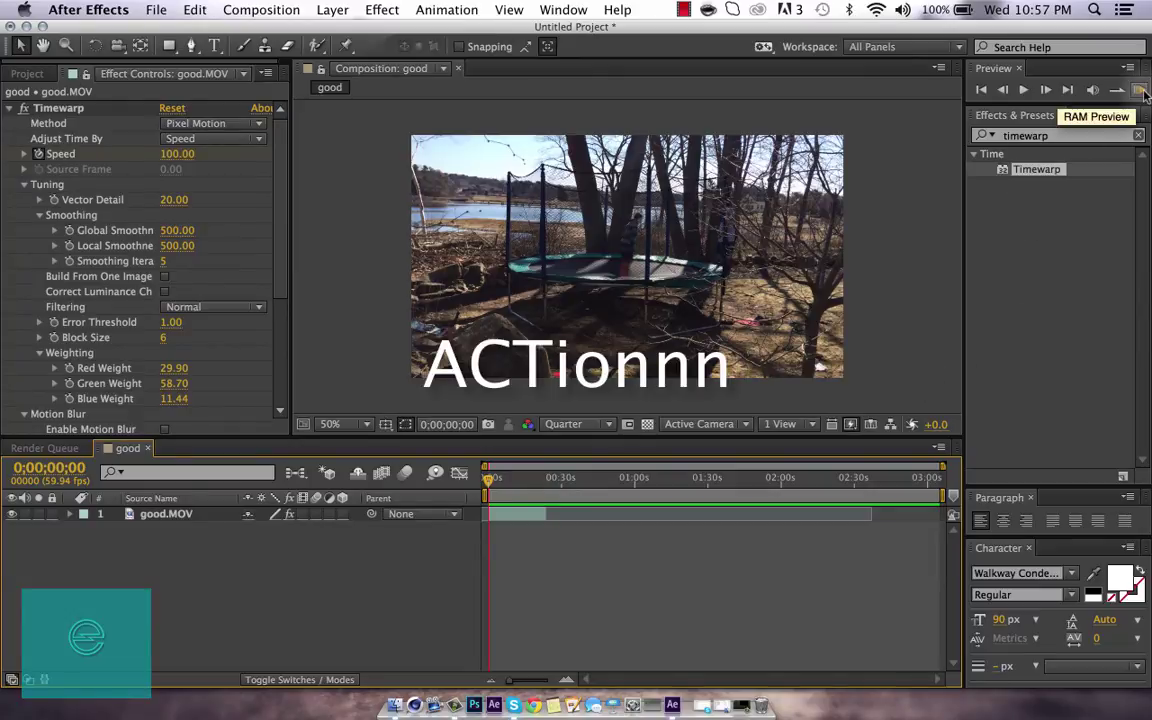
pyautogui.click(1141, 90)
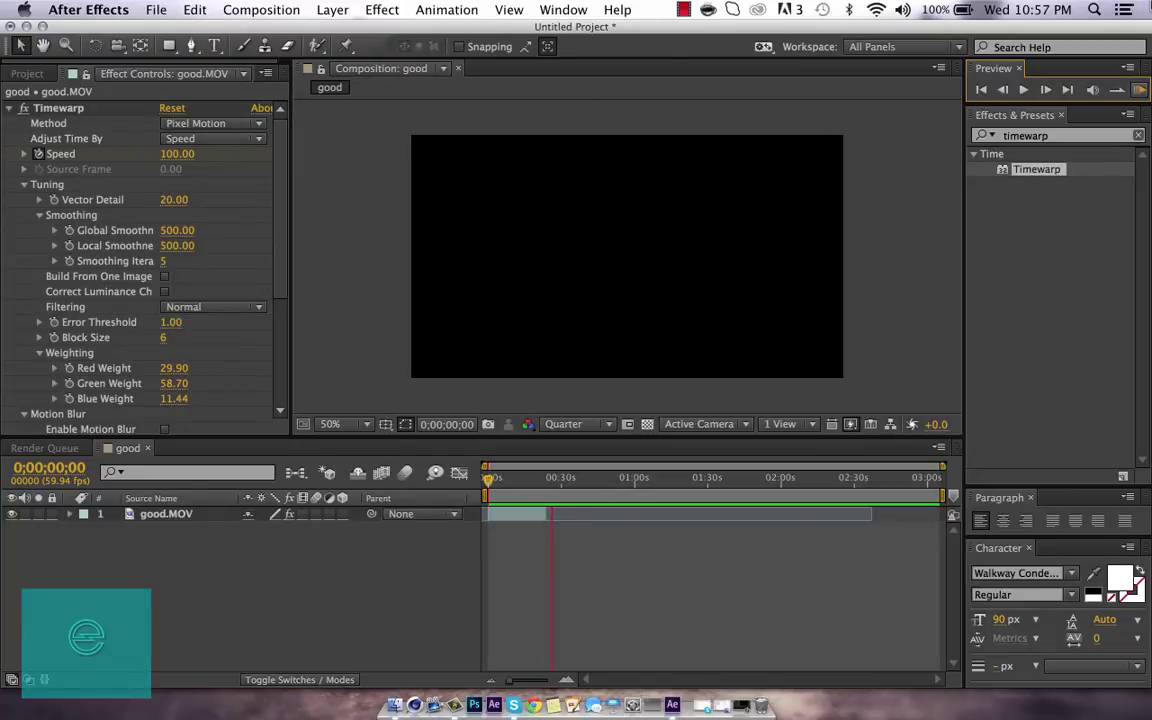
pyautogui.moveTo(600, 30); pyautogui.dragTo(668, 29)
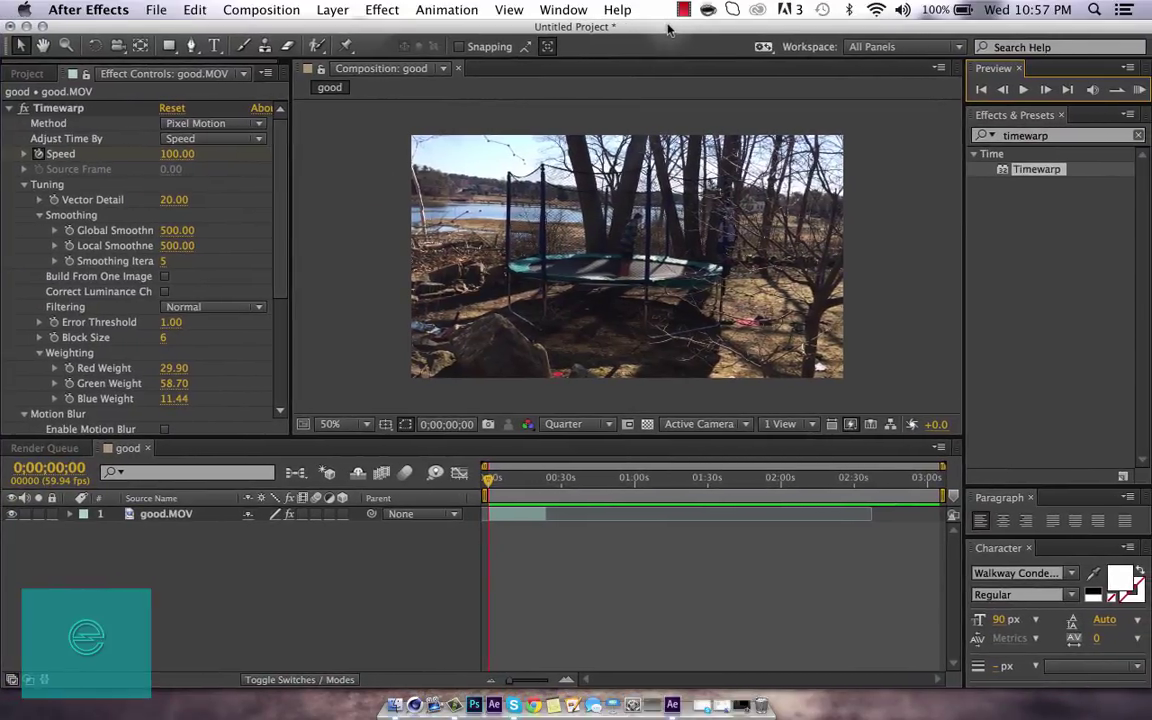